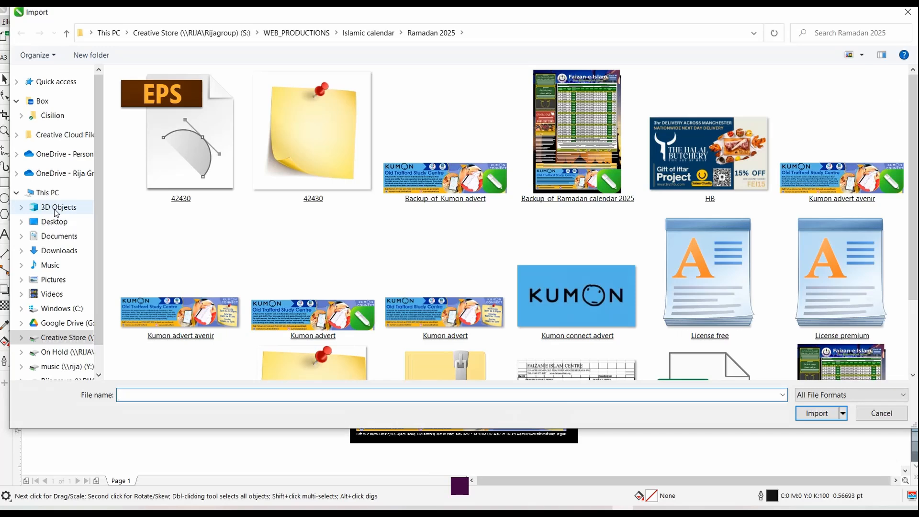
# Import the HB advert bitmap and scale it down to about 85 × 52 mm beside the page's left edge
pyautogui.doubleClick(692, 133)
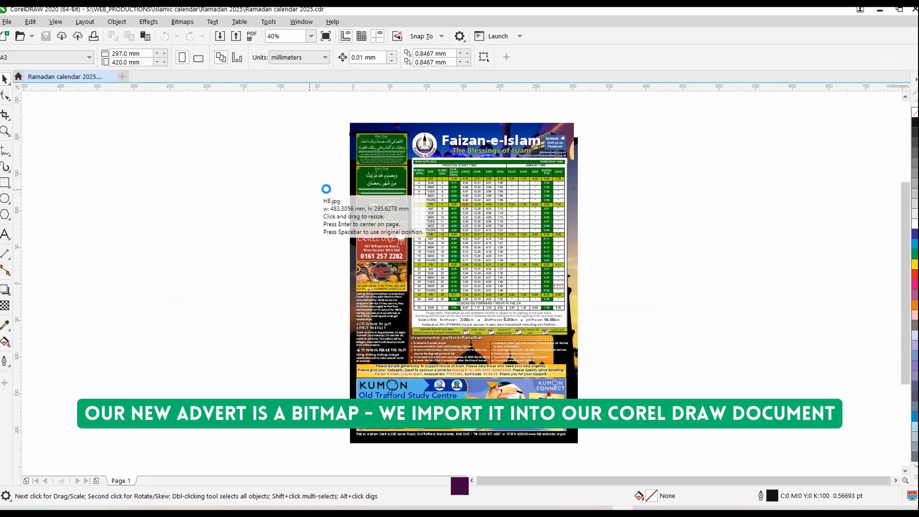
pyautogui.press('Return')
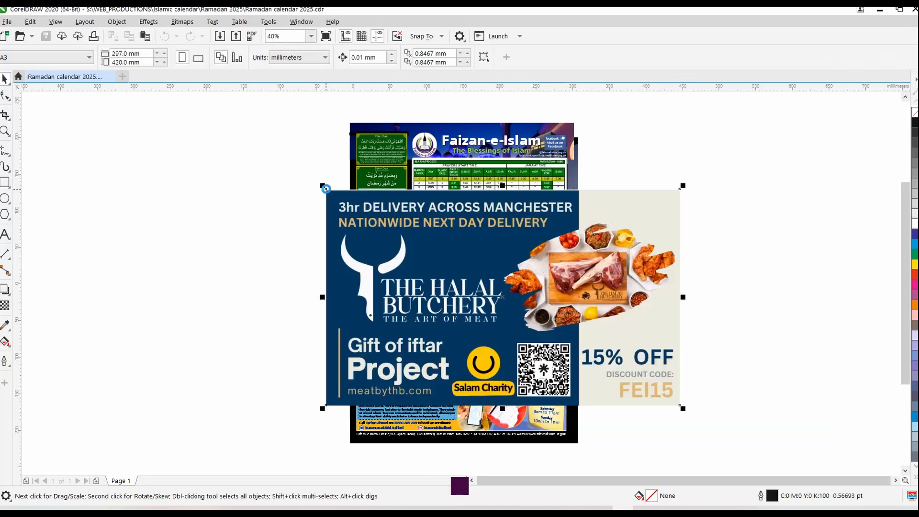
pyautogui.press('Delete')
pyautogui.hotkey('ctrl', 'z')
pyautogui.moveTo(684, 190); pyautogui.dragTo(321, 242)
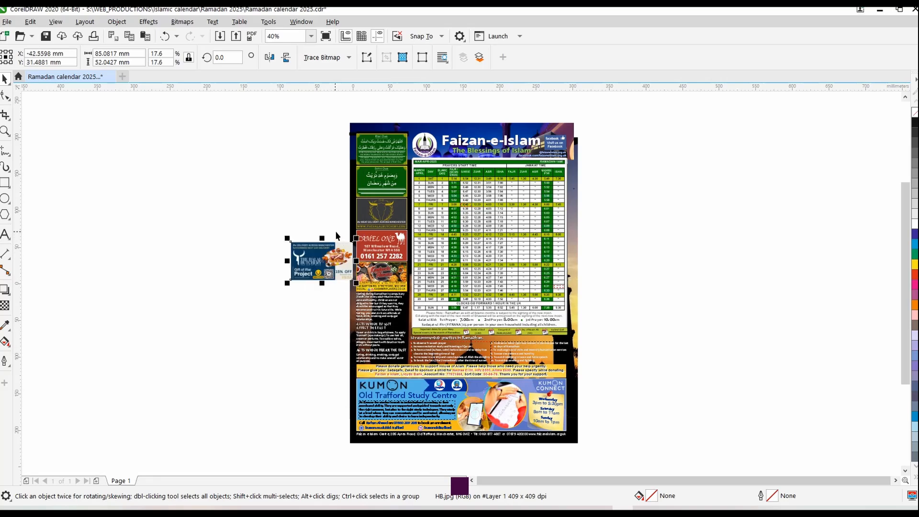
# Delete the bull's head logo inside the grouped old THB advert on the calendar
pyautogui.press('z')
pyautogui.moveTo(287, 206); pyautogui.dragTo(433, 303)
pyautogui.scroll(2, 439, 276)
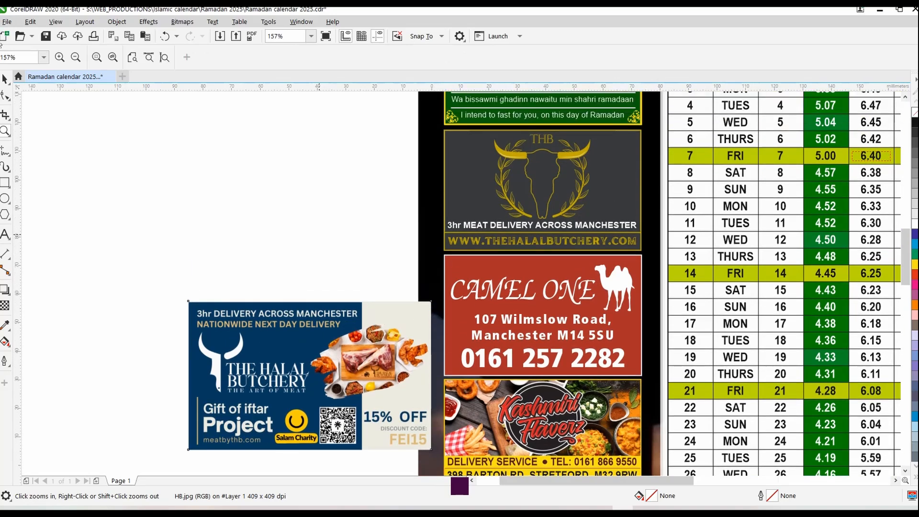
pyautogui.click(5, 78)
pyautogui.click(558, 184)
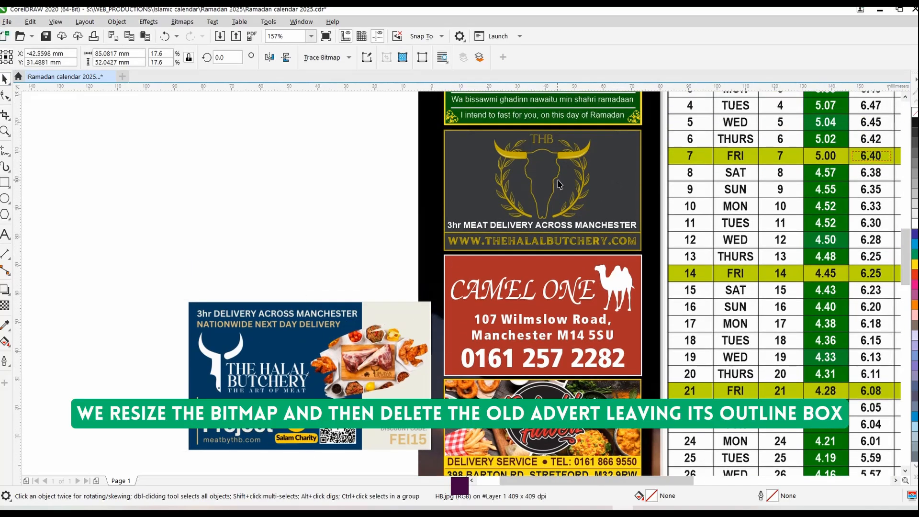
pyautogui.keyDown('ctrl'); pyautogui.click(559, 180); pyautogui.keyUp('ctrl')
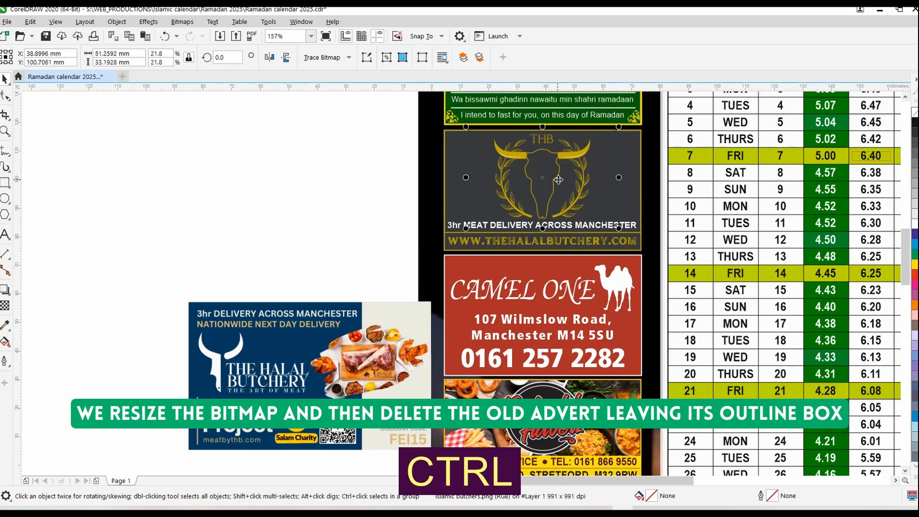
pyautogui.press('Delete')
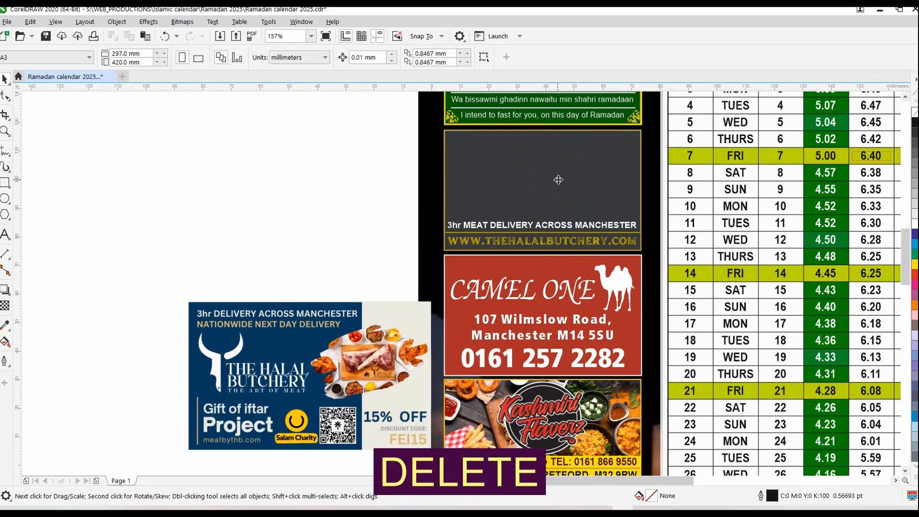
# Ungroup the old THB advert and delete its delivery text and website line, keeping the gold outline box
pyautogui.click(585, 229)
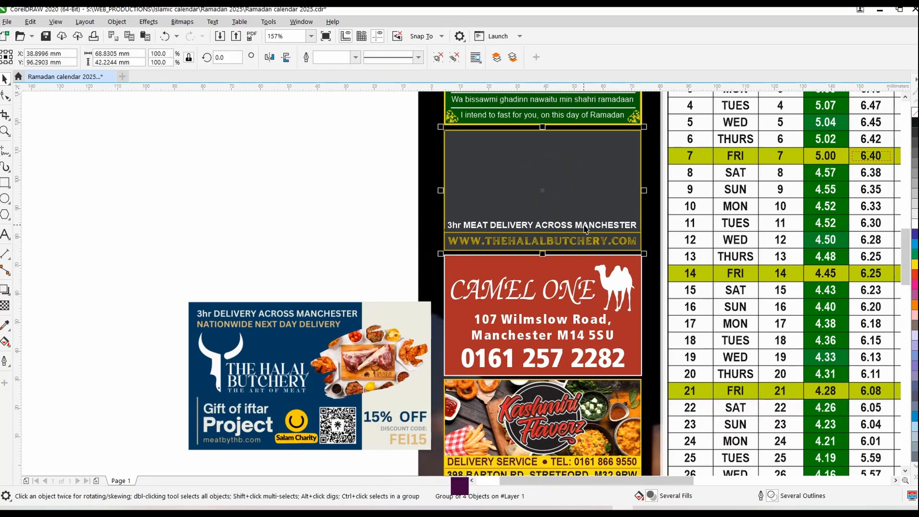
pyautogui.hotkey('ctrl', 'u')
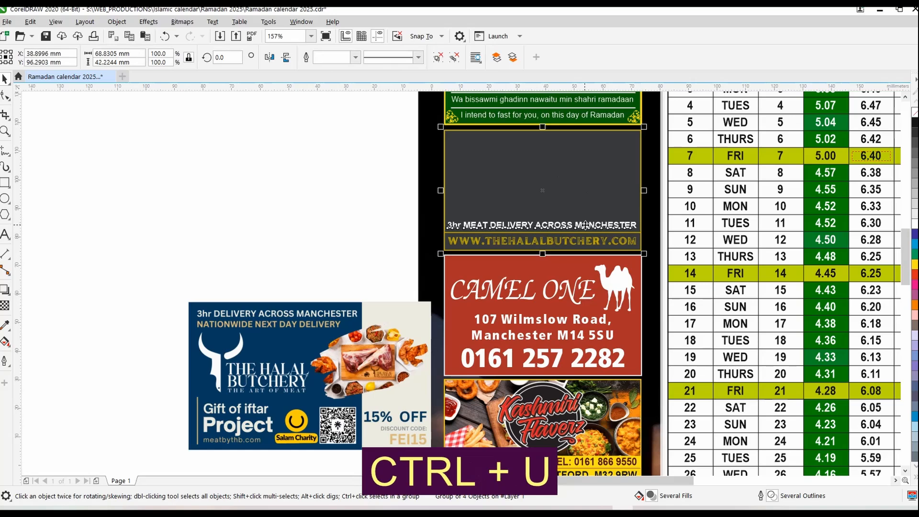
pyautogui.moveTo(378, 202); pyautogui.dragTo(657, 266)
pyautogui.press('Delete')
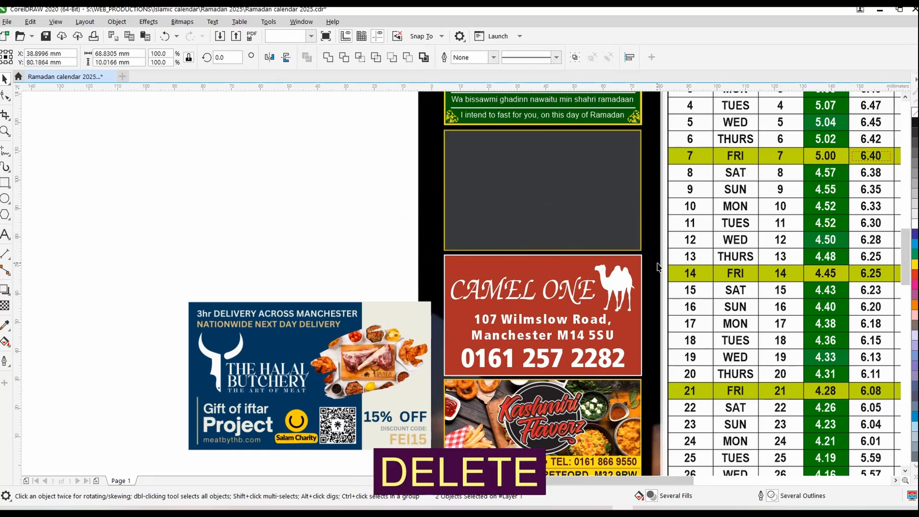
# Move the new Halal Butchery advert into the empty outline box and resize it to about 68.4 × 41.8 mm to fit
pyautogui.moveTo(333, 336); pyautogui.dragTo(582, 176)
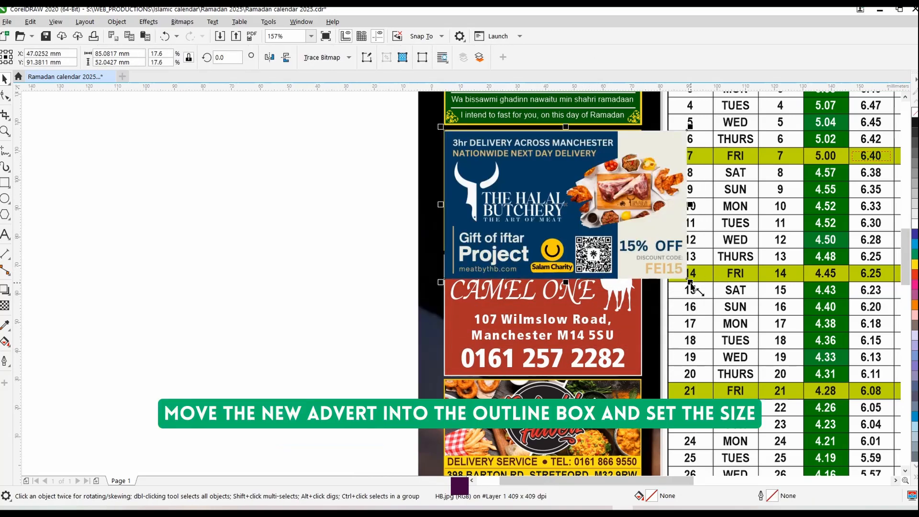
pyautogui.moveTo(689, 283); pyautogui.dragTo(638, 272)
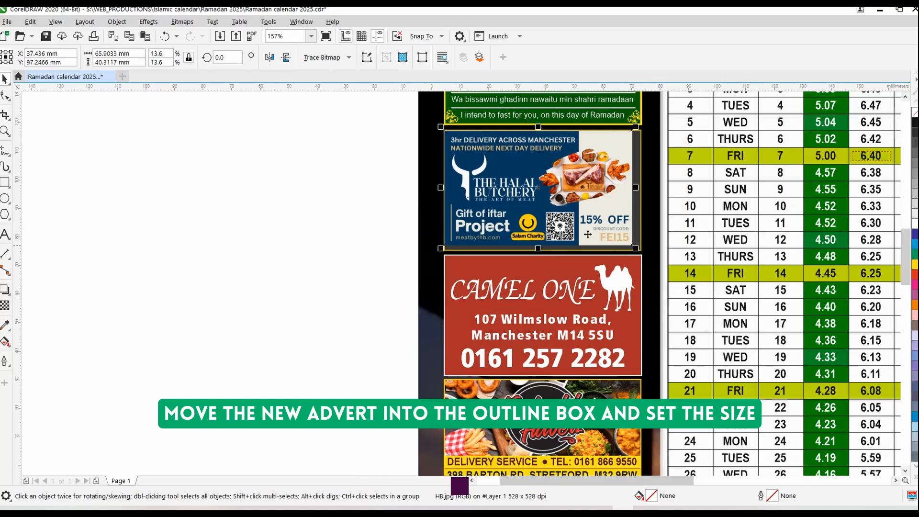
pyautogui.press('z')
pyautogui.moveTo(574, 222); pyautogui.dragTo(648, 260)
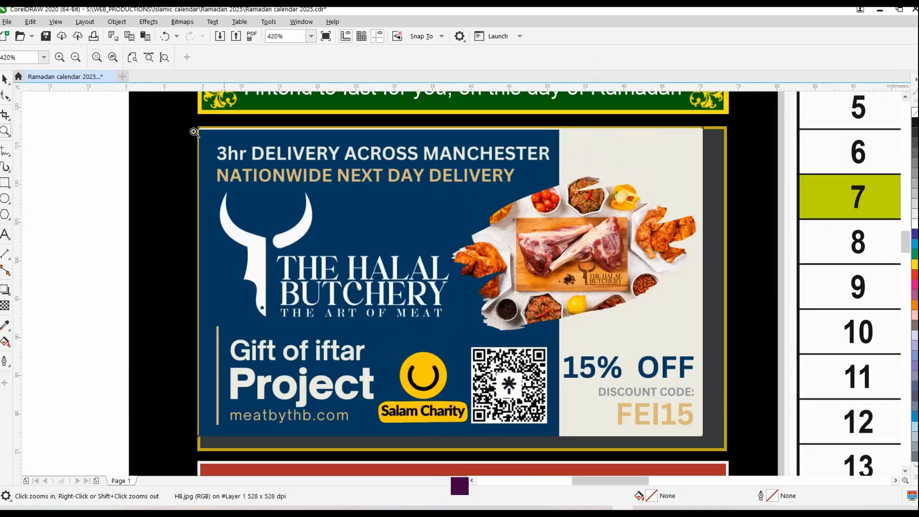
pyautogui.click(4, 80)
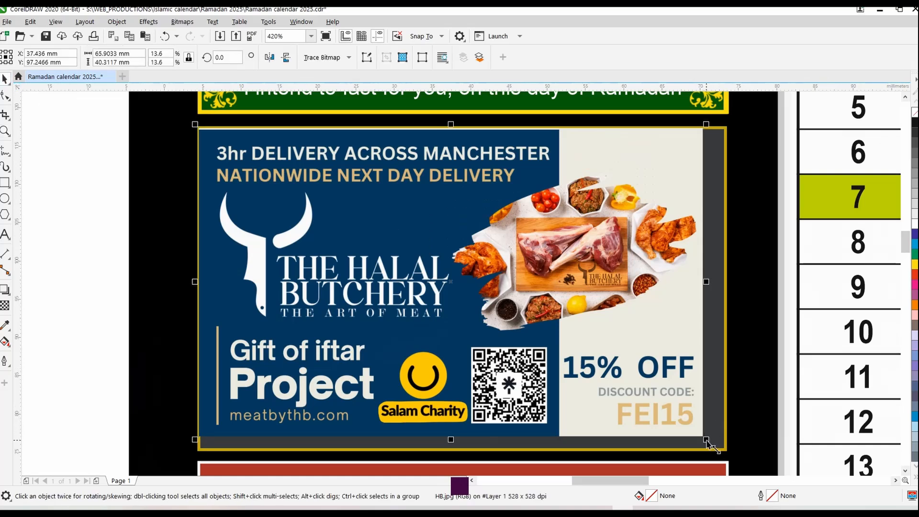
pyautogui.moveTo(706, 439); pyautogui.dragTo(725, 454)
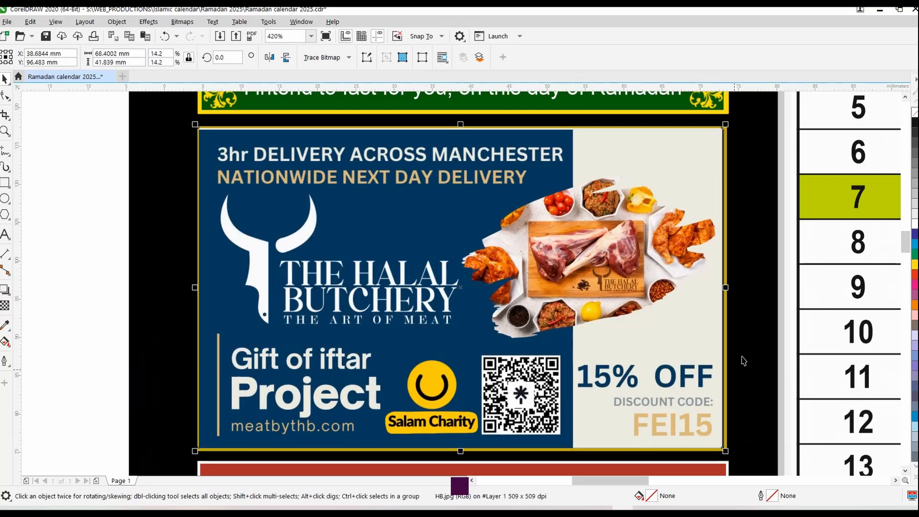
# Change the advert box's outline colour to white and bring the outline to the front of the page
pyautogui.click(725, 262)
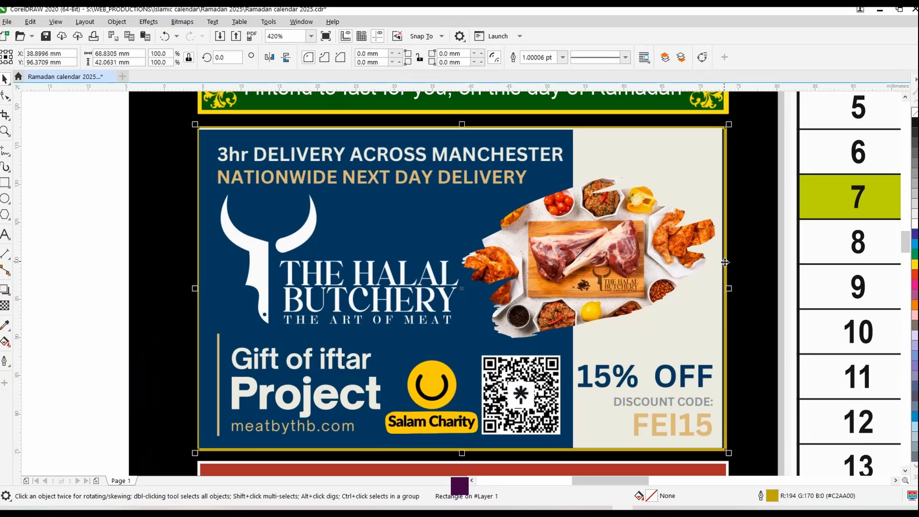
pyautogui.rightClick(916, 229)
pyautogui.click(876, 228)
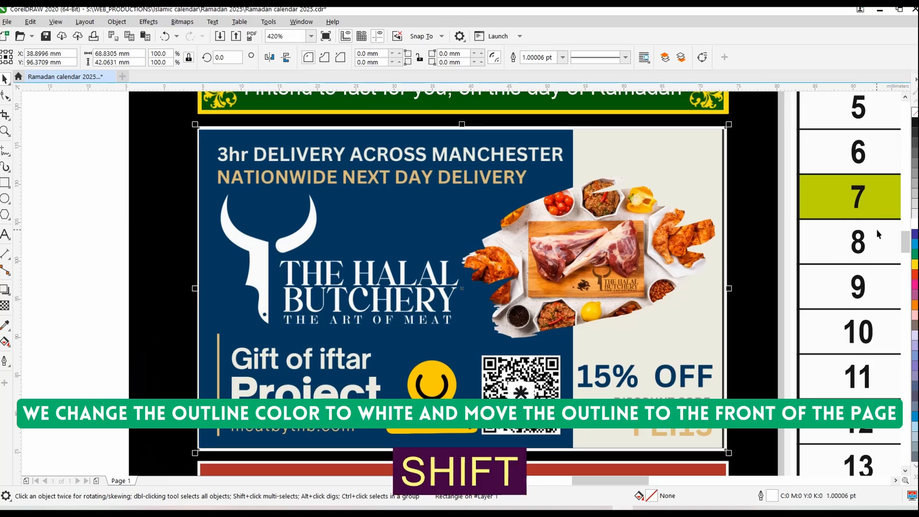
pyautogui.hotkey('shift', 'pageup')
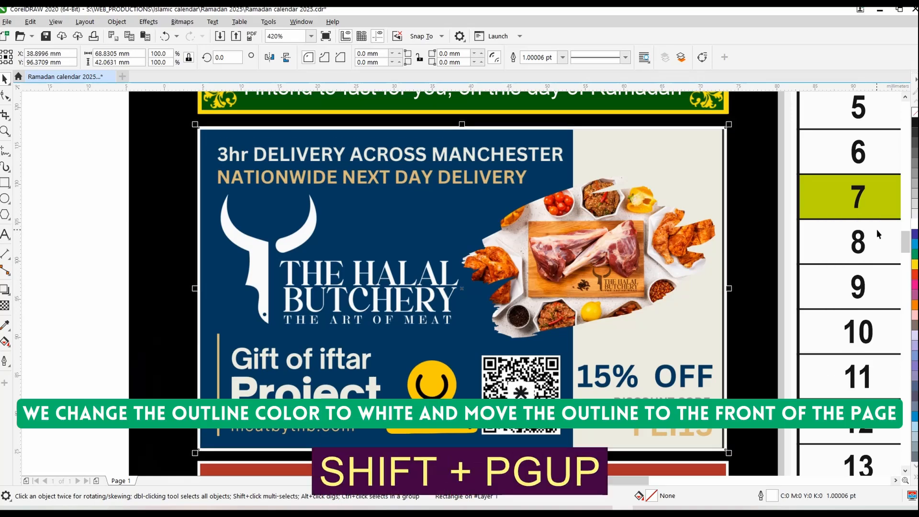
# Nudge the advert bitmap right and down to about X 38.92 mm, Y 96.45 mm inside the white outline, and save the document
pyautogui.click(672, 242)
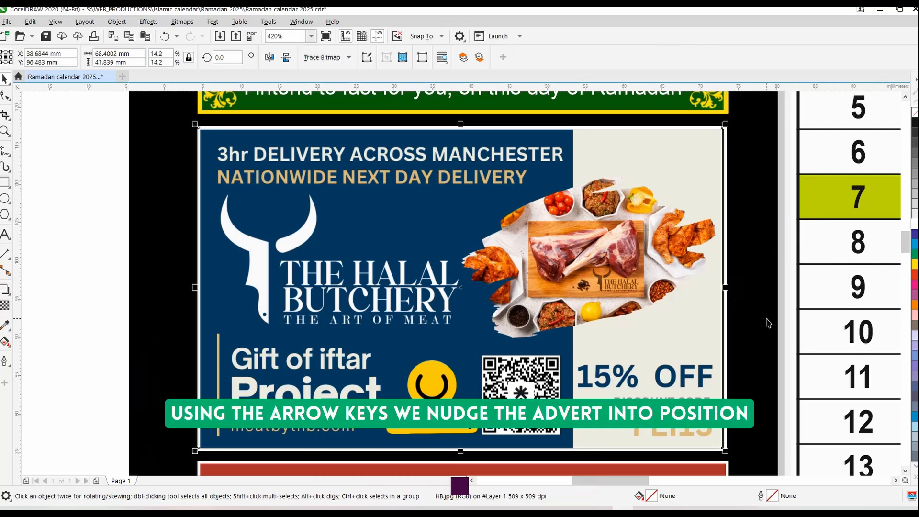
pyautogui.press('Right')
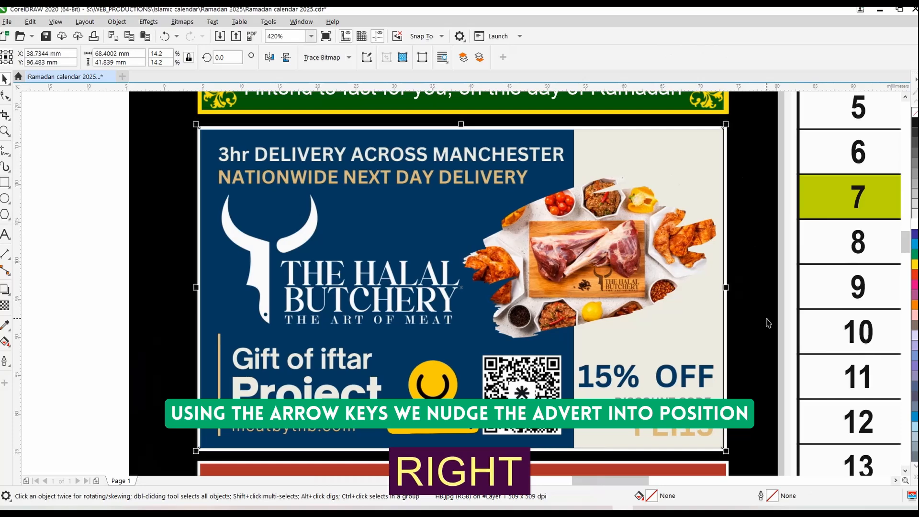
pyautogui.press('Right')
pyautogui.press('Right')
pyautogui.press('Right')
pyautogui.press('Right')
pyautogui.press('Right')
pyautogui.press('Right')
pyautogui.press('Right')
pyautogui.press('Right')
pyautogui.press('Right')
pyautogui.press('Right')
pyautogui.press('Right')
pyautogui.press('Right')
pyautogui.press('Right')
pyautogui.press('Right')
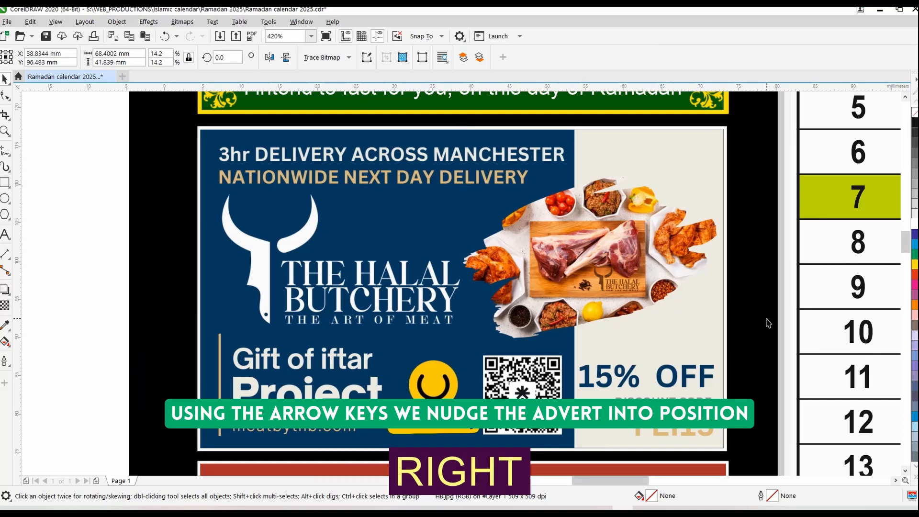
pyautogui.press('Right')
pyautogui.press('Right')
pyautogui.press('Right')
pyautogui.press('Right')
pyautogui.press('Right')
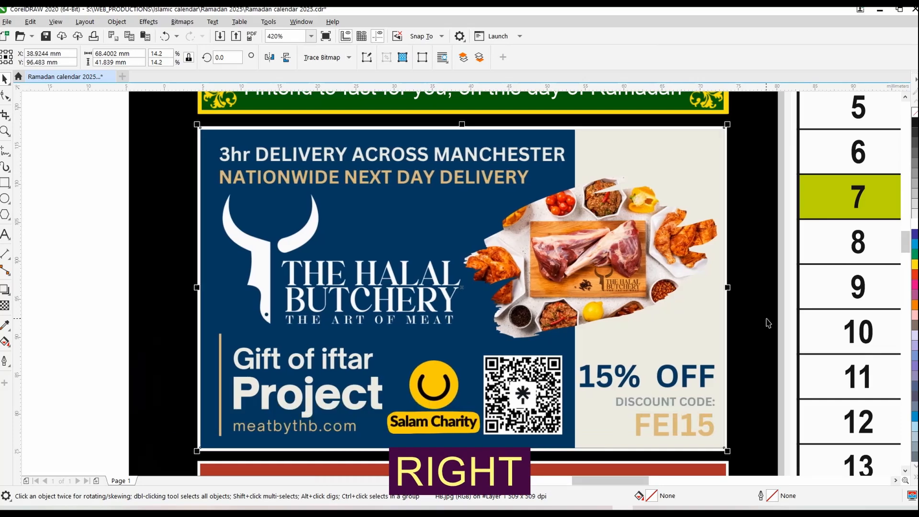
pyautogui.press('Down')
pyautogui.press('Down')
pyautogui.press('Down')
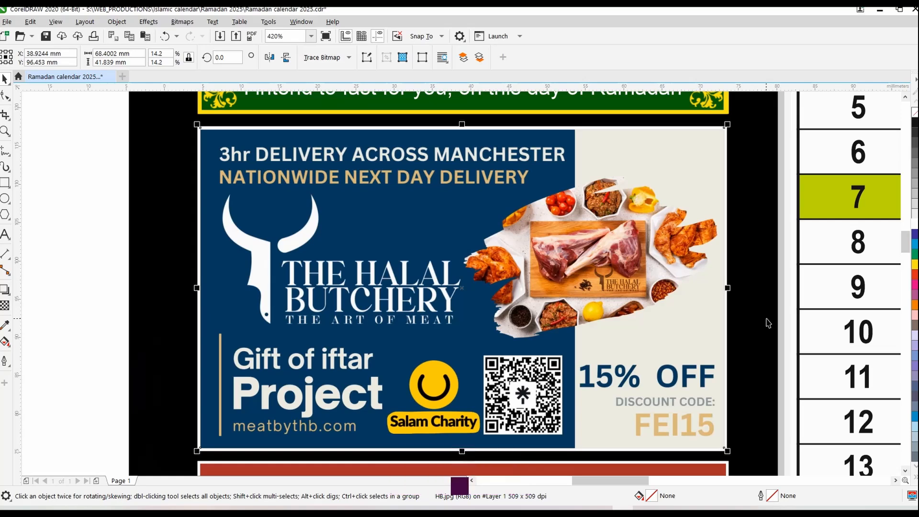
pyautogui.click(85, 188)
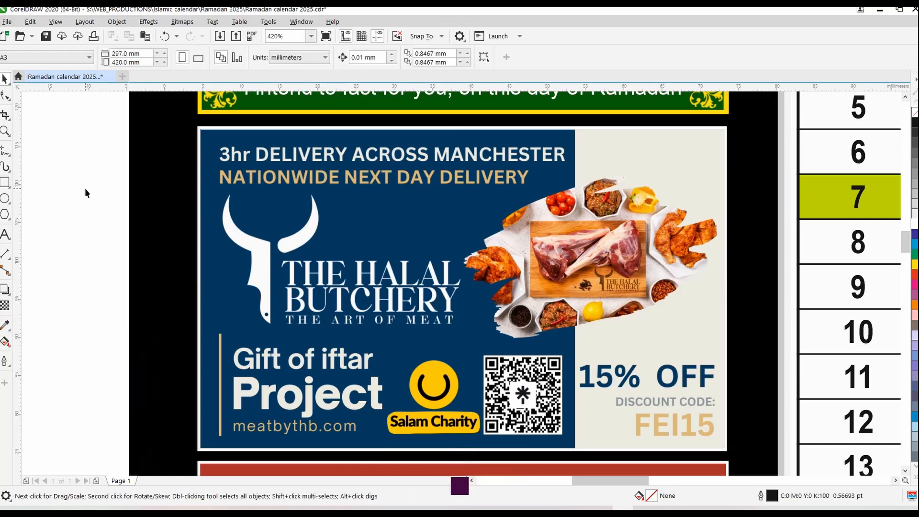
pyautogui.hotkey('ctrl', 's')
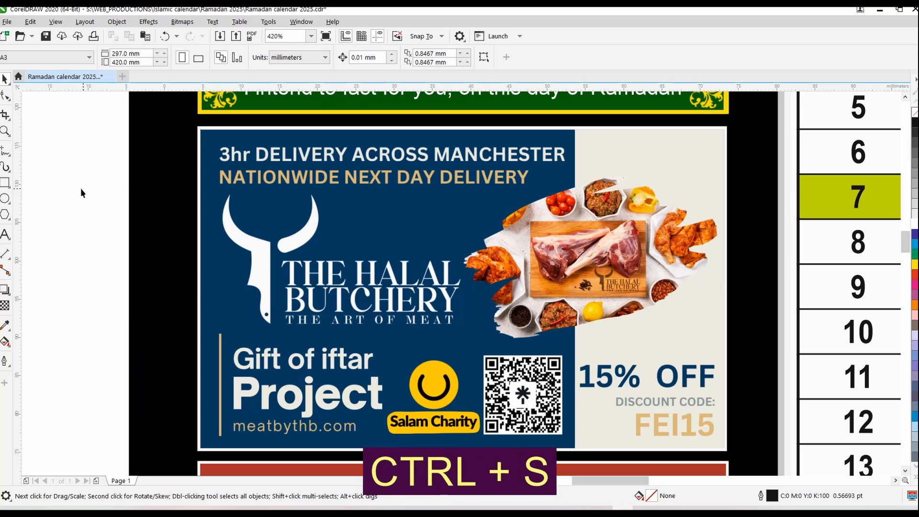
pyautogui.hotkey('alt', 'f')
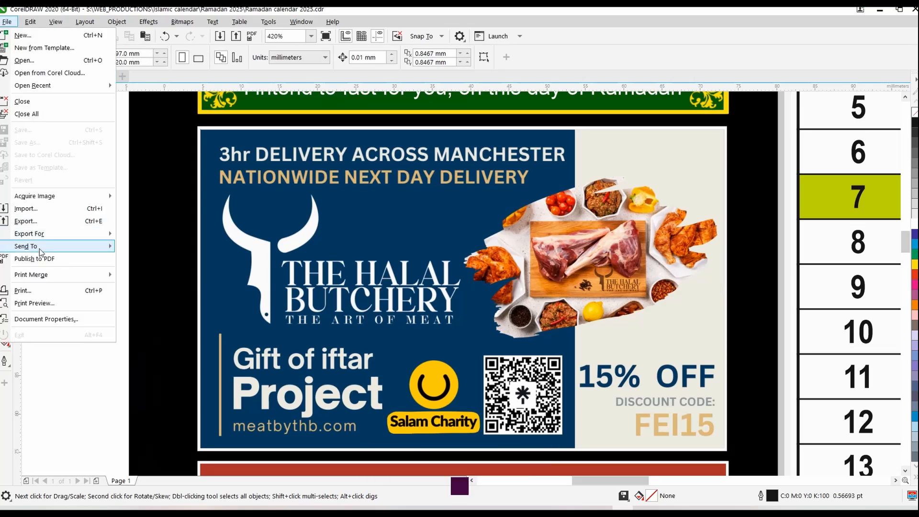
pyautogui.click(39, 222)
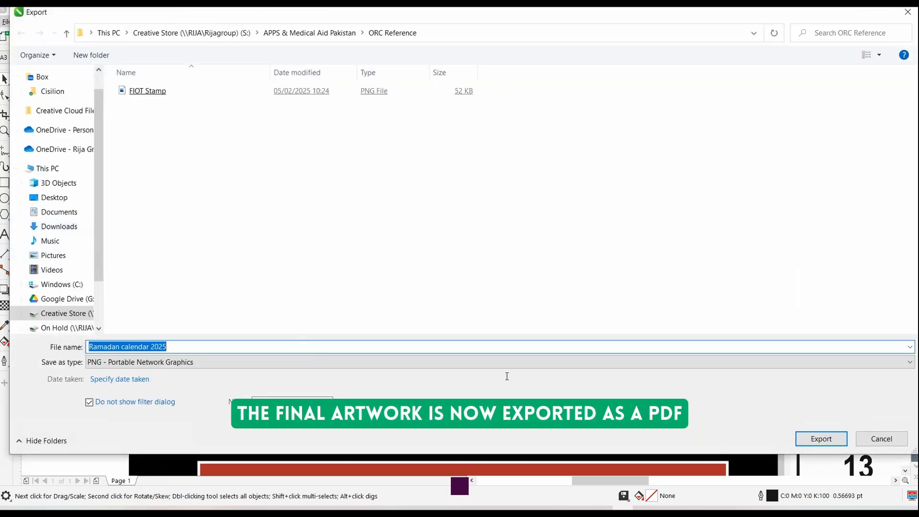
pyautogui.click(880, 439)
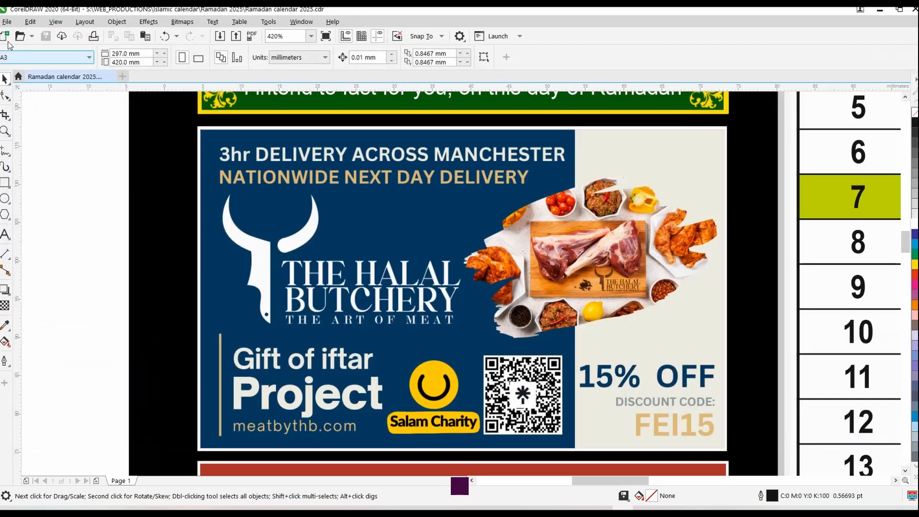
# Publish the artwork as a PDF named Ramadan calendar 2025 in the Ramadan 2025 folder, after reviewing the PDF's document and object compression settings
pyautogui.click(5, 22)
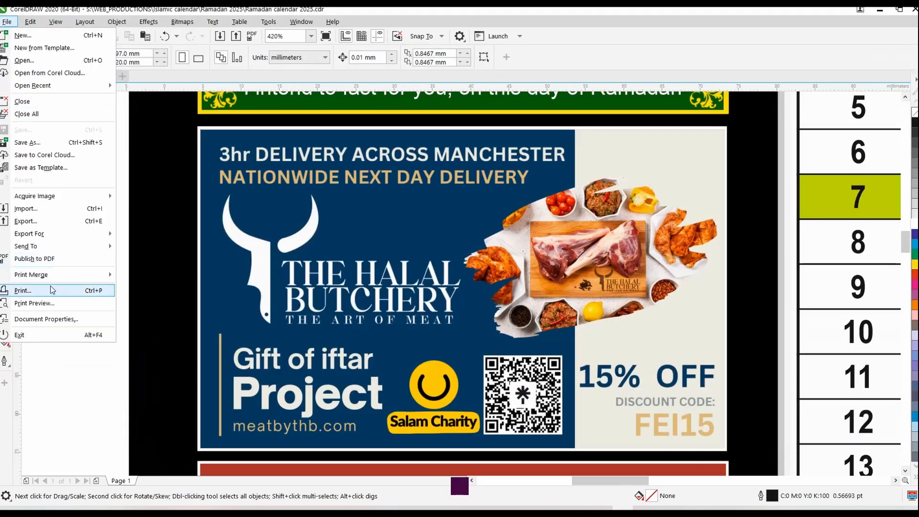
pyautogui.click(43, 258)
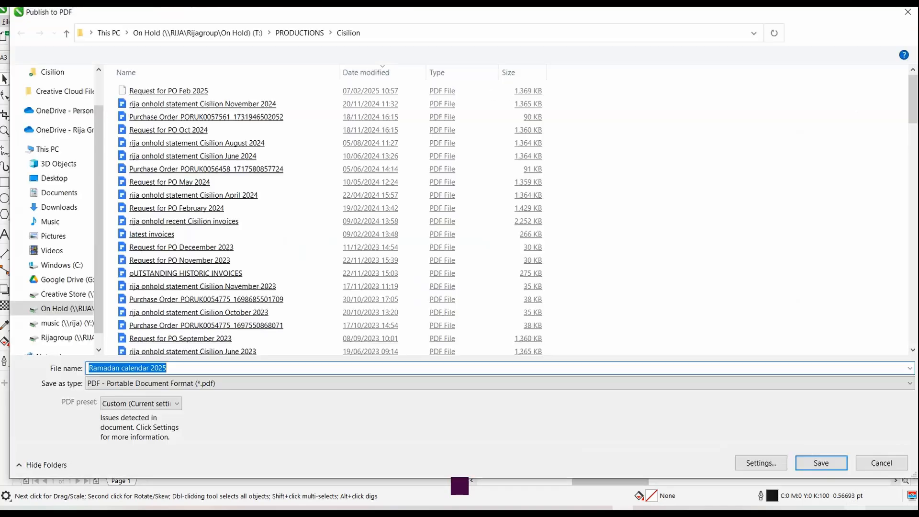
pyautogui.click(756, 471)
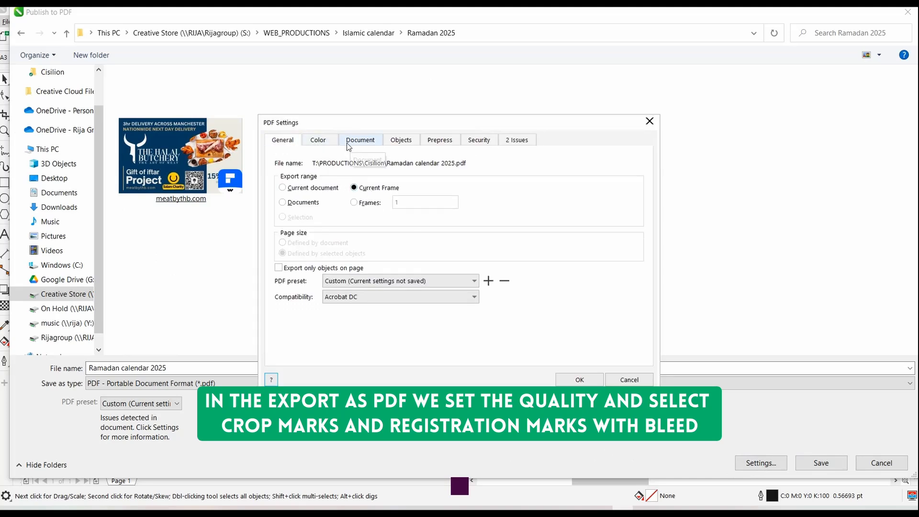
pyautogui.click(375, 144)
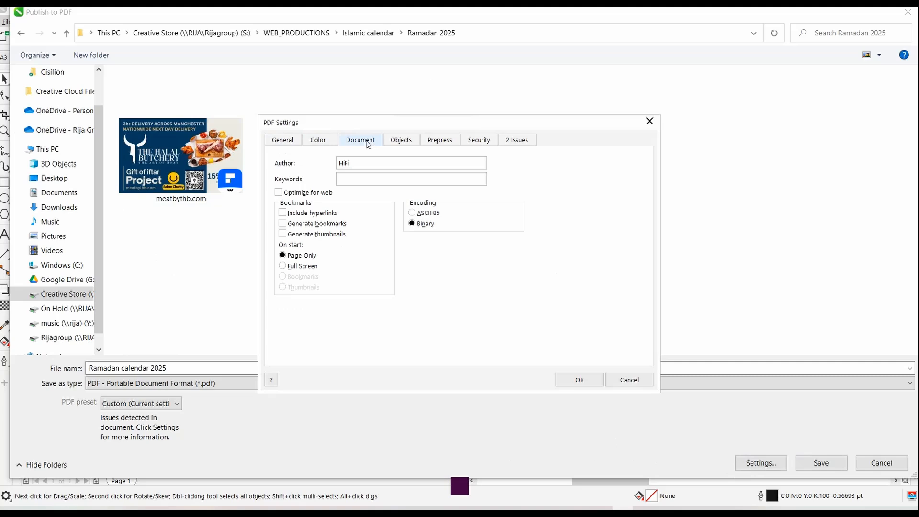
pyautogui.click(404, 142)
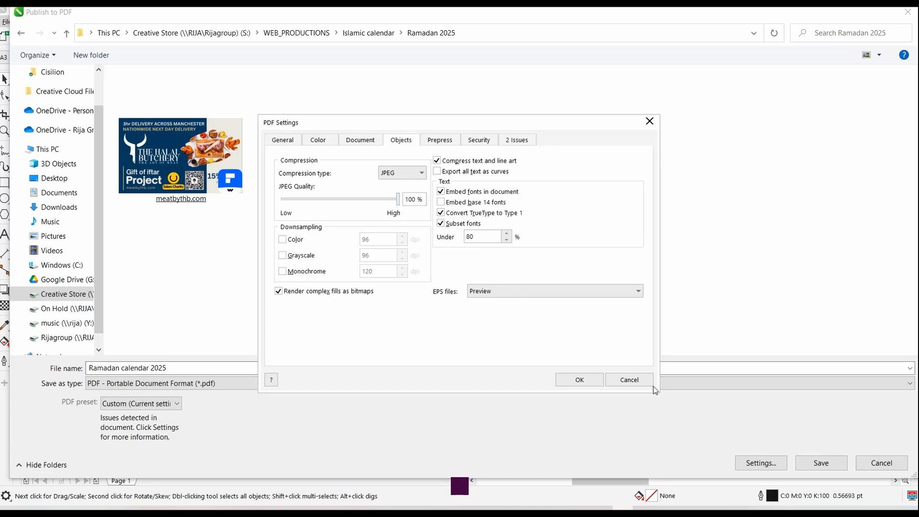
pyautogui.click(581, 380)
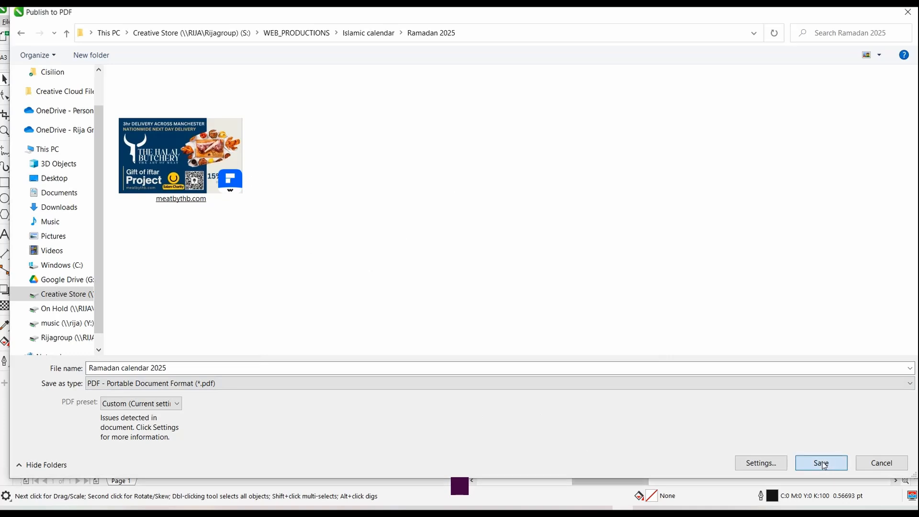
pyautogui.click(822, 463)
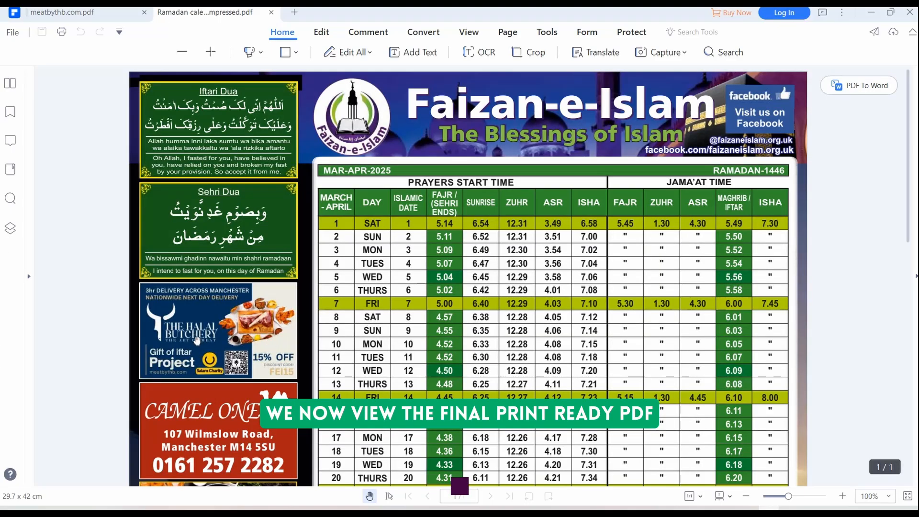
# Inspect the published Ramadan calendar PDF, checking the new Halal Butchery advert up close, the adverts below it and the overall page layout
pyautogui.press('ctrl')
pyautogui.scroll(4, 194, 336)
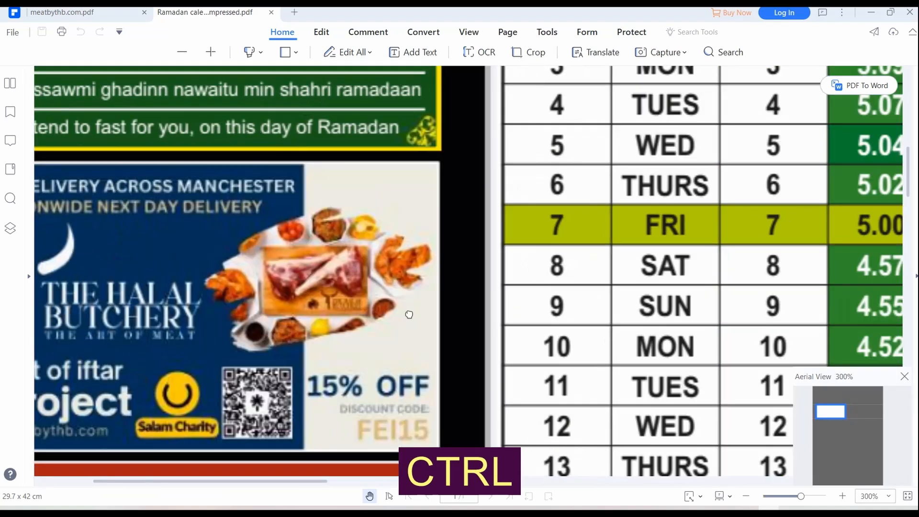
pyautogui.moveTo(409, 314); pyautogui.dragTo(513, 305)
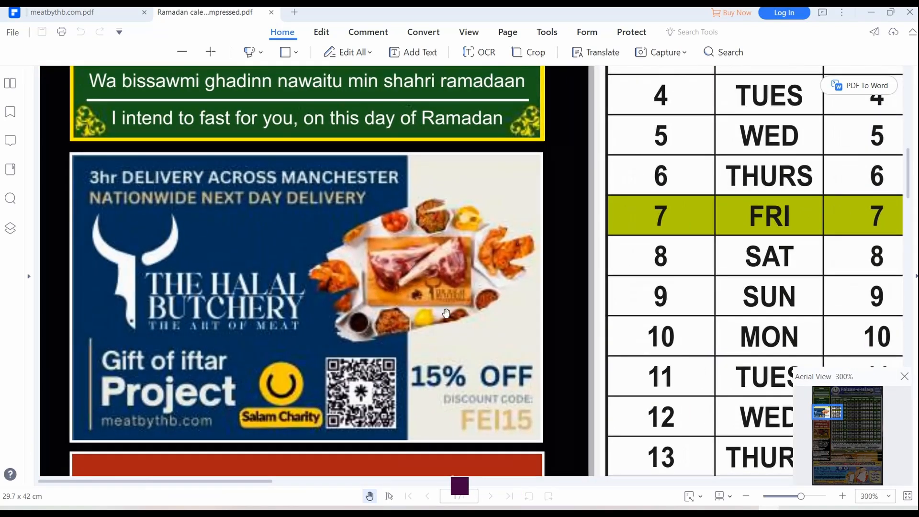
pyautogui.scroll(-10, 446, 313)
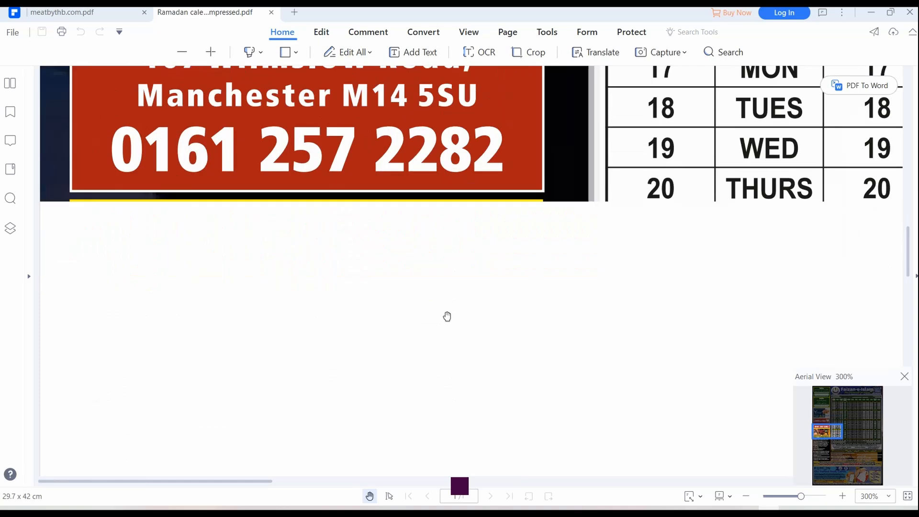
pyautogui.scroll(-5, 450, 319)
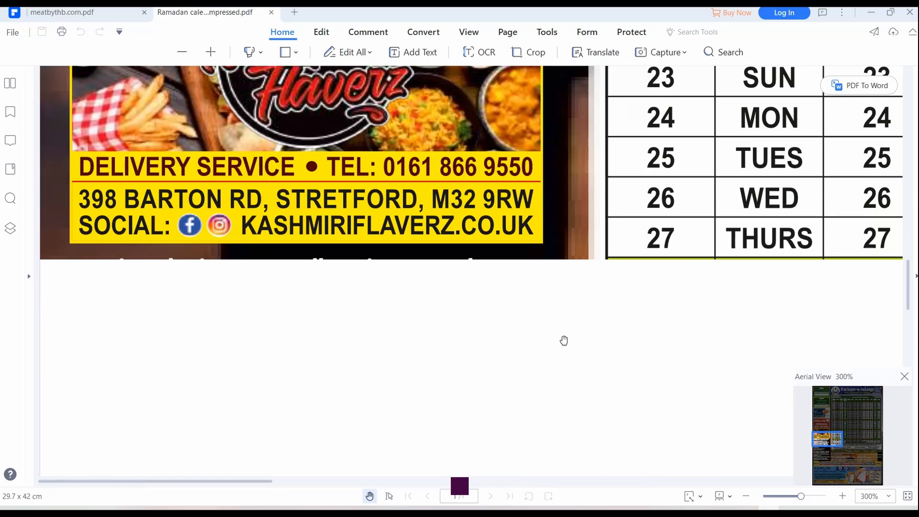
pyautogui.scroll(6, 610, 374)
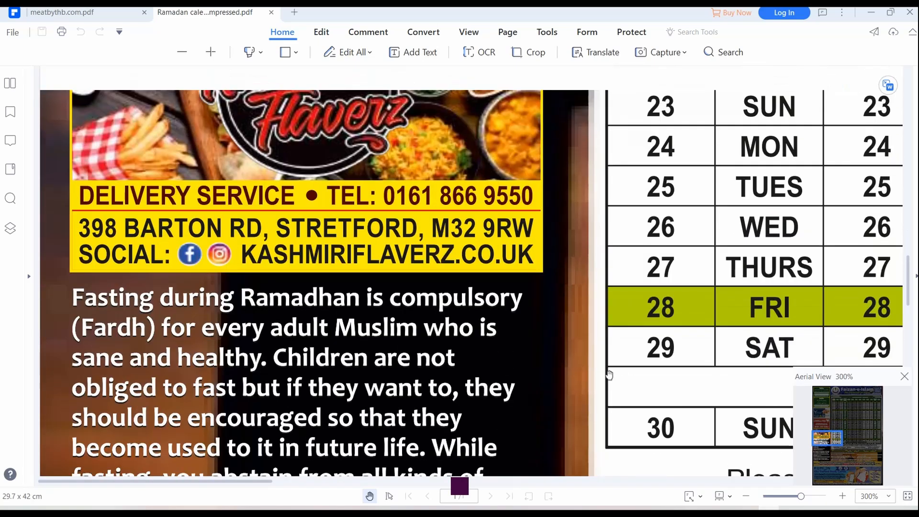
pyautogui.scroll(-4, 594, 373)
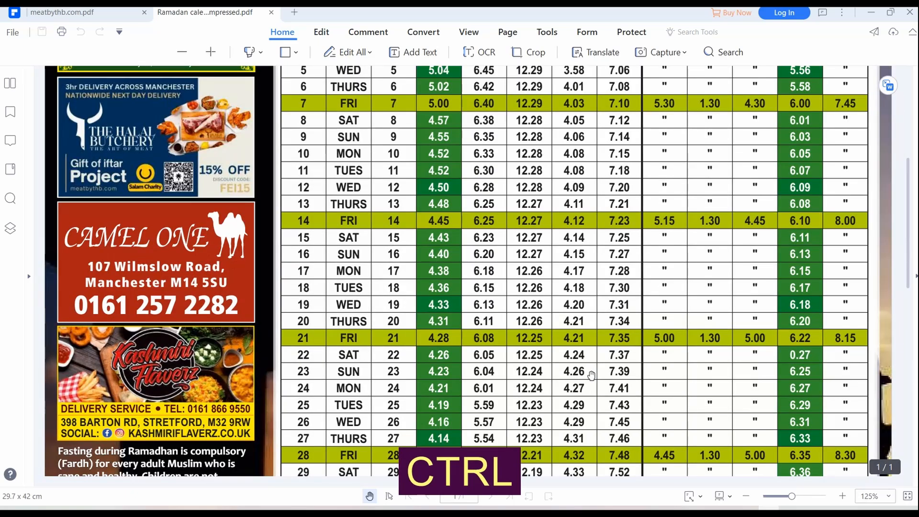
pyautogui.scroll(-2, 591, 374)
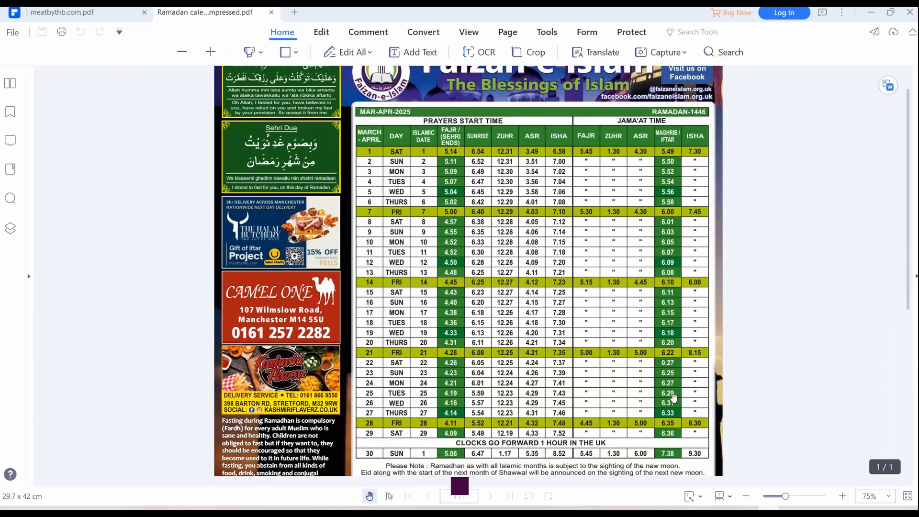